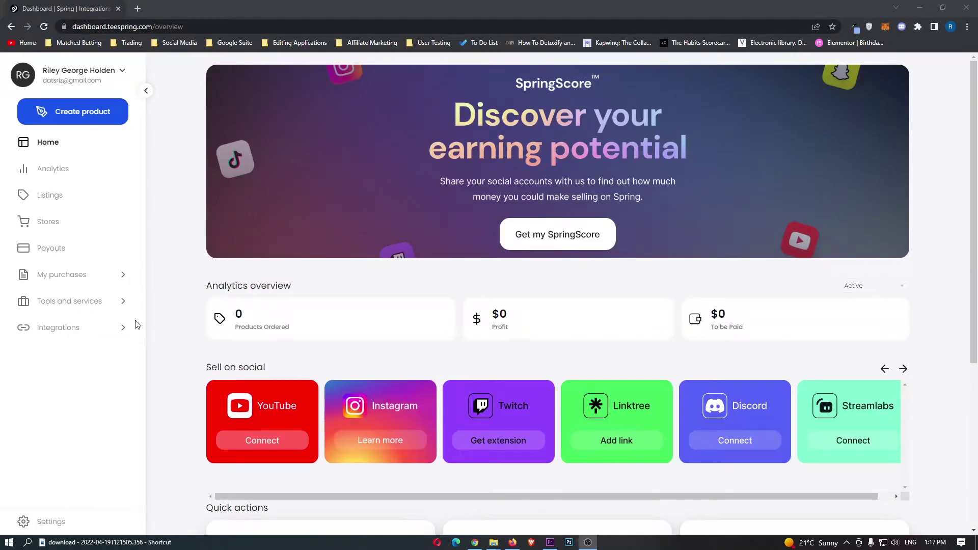
# Open the Finance Strike store page and highlight its Connect existing and Purchase new domain options.
pyautogui.click(172, 284)
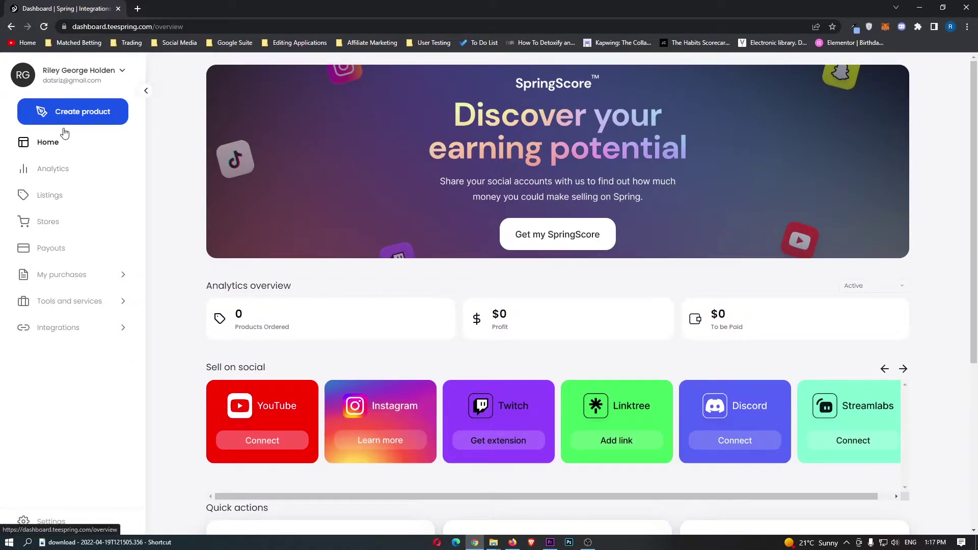
pyautogui.click(45, 223)
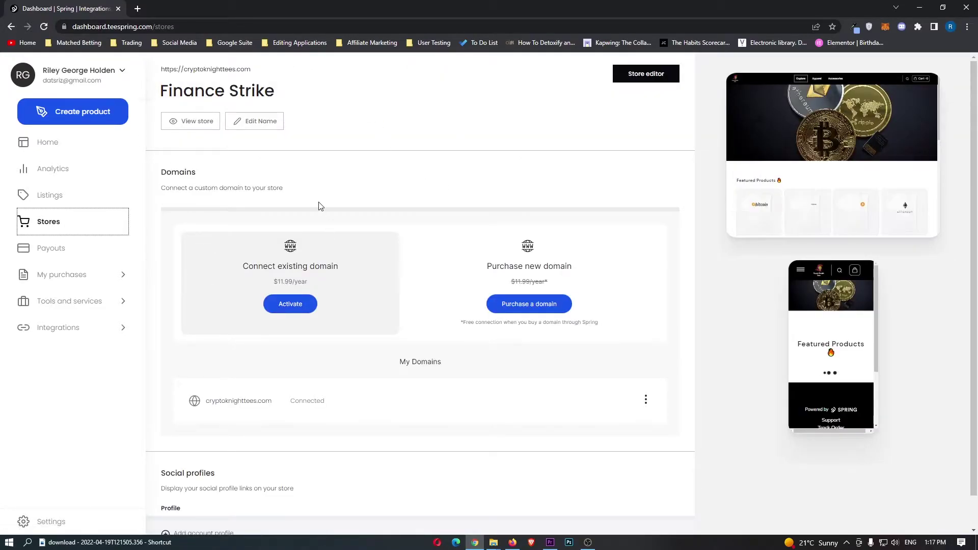
pyautogui.moveTo(160, 174); pyautogui.dragTo(212, 177)
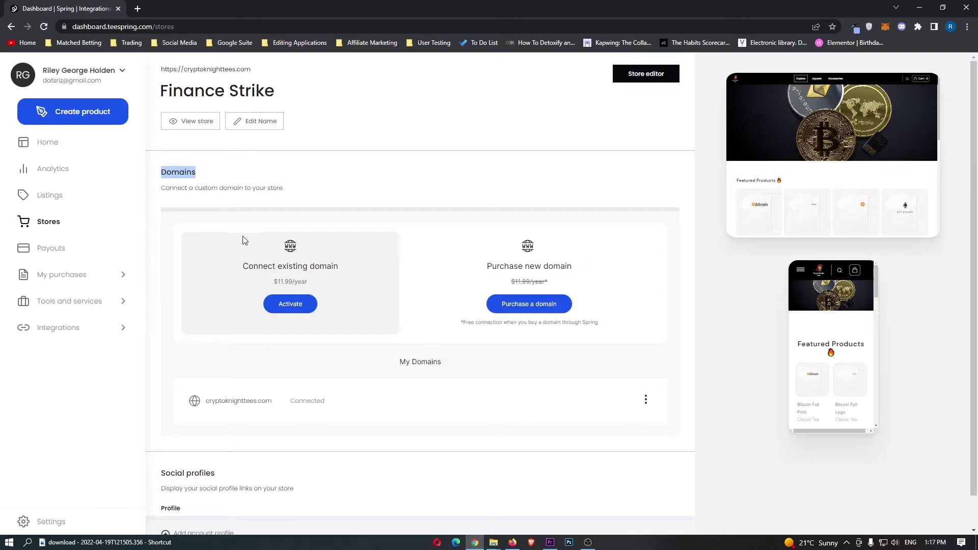
pyautogui.moveTo(238, 268); pyautogui.dragTo(365, 273)
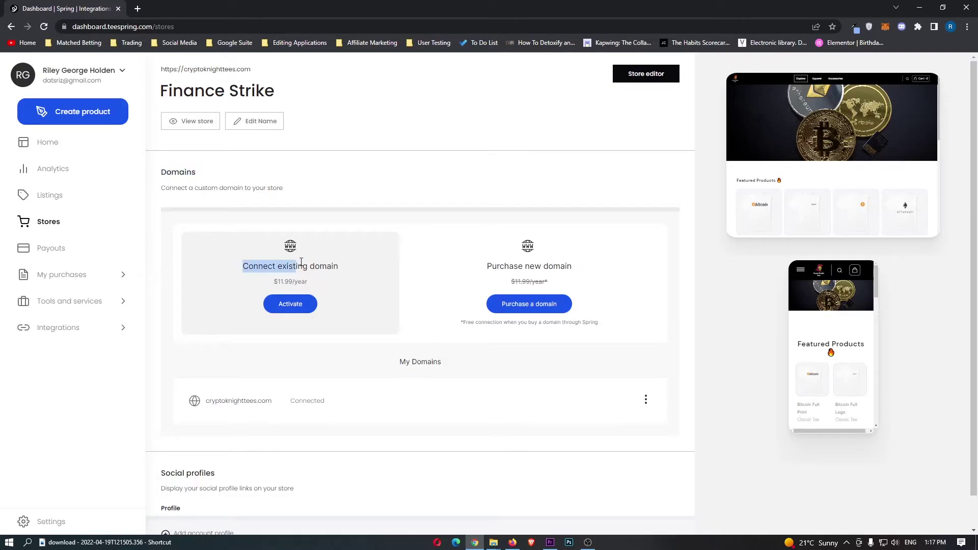
pyautogui.click(365, 272)
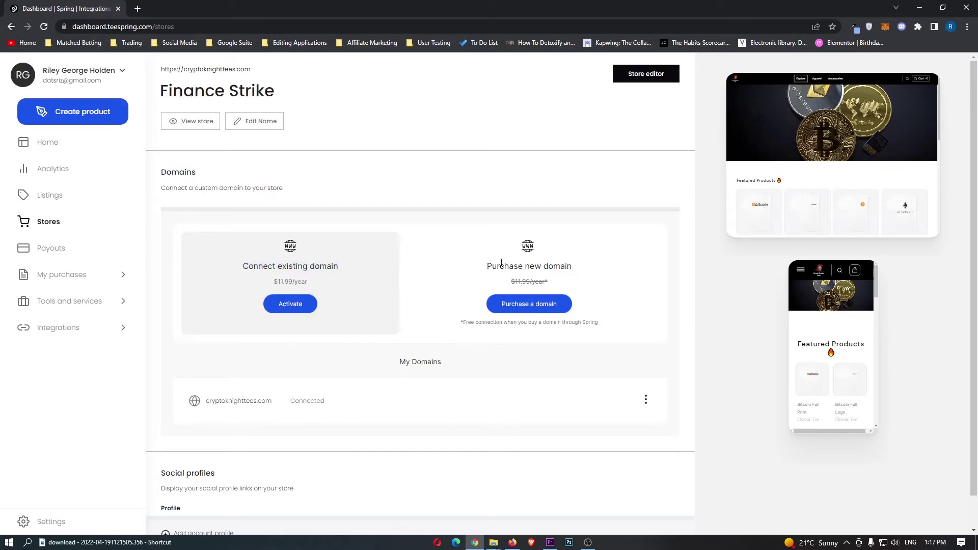
pyautogui.moveTo(487, 266); pyautogui.dragTo(575, 269)
pyautogui.click(575, 269)
pyautogui.click(519, 308)
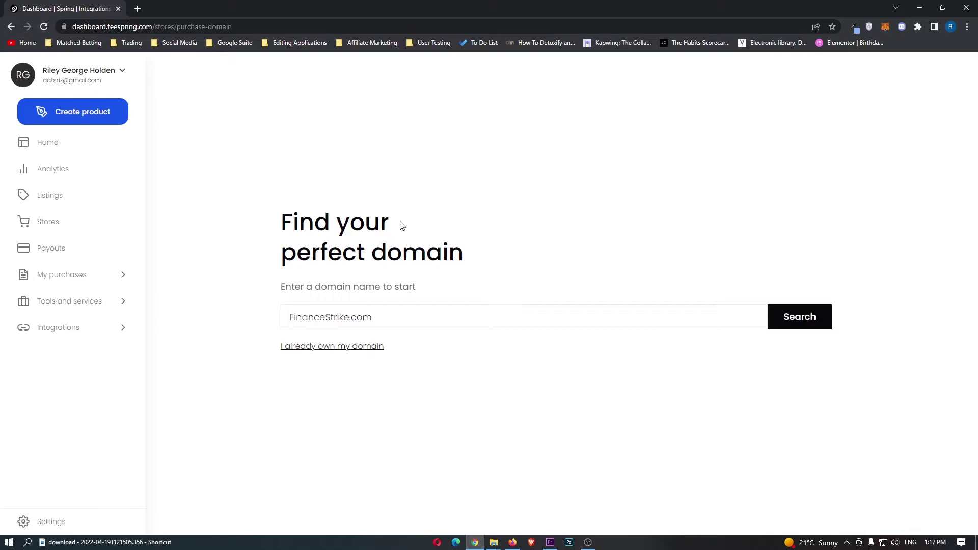
pyautogui.moveTo(314, 224); pyautogui.dragTo(420, 225)
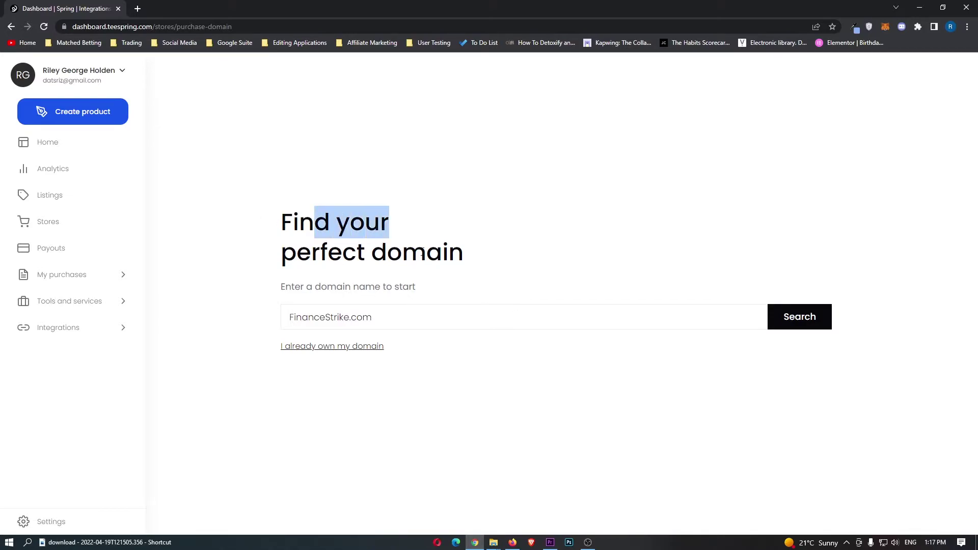
pyautogui.click(327, 318)
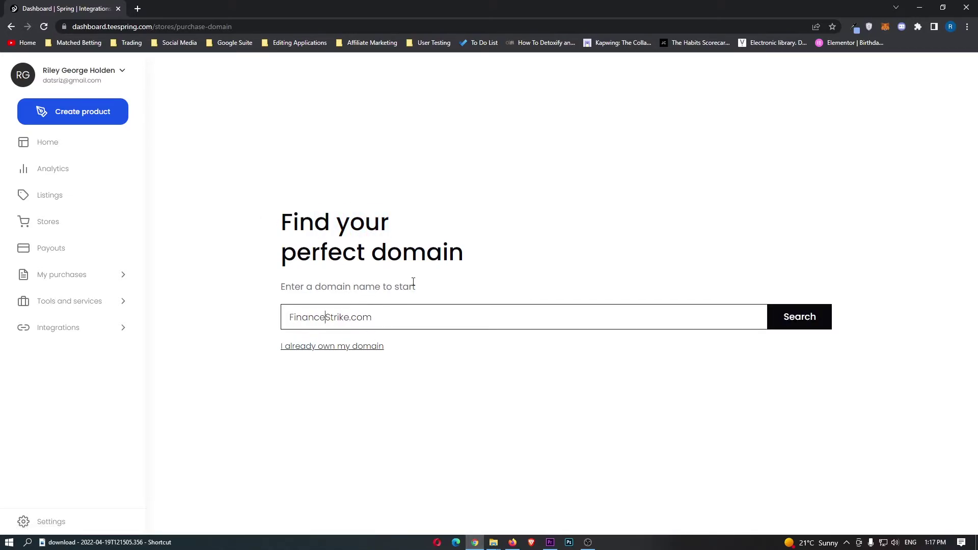
pyautogui.click(777, 308)
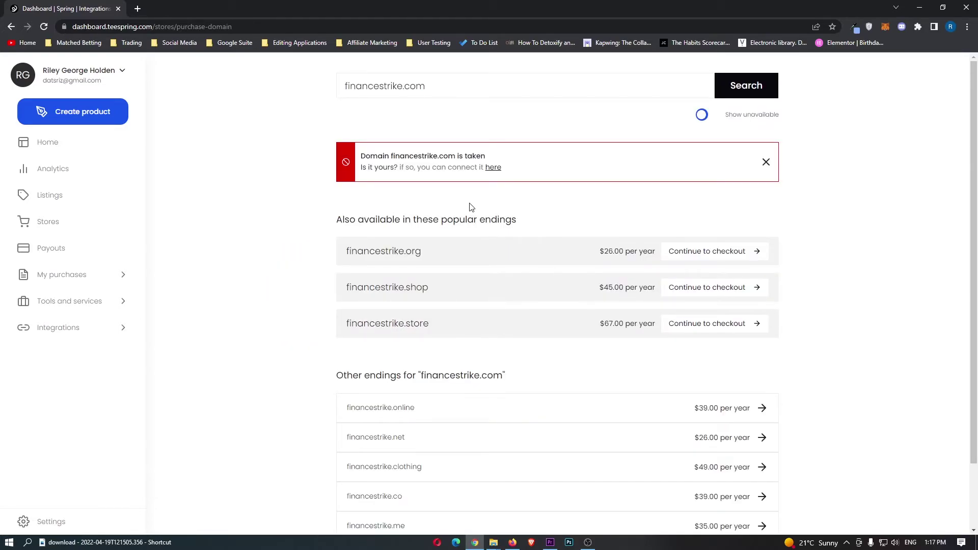
pyautogui.moveTo(344, 253); pyautogui.dragTo(424, 255)
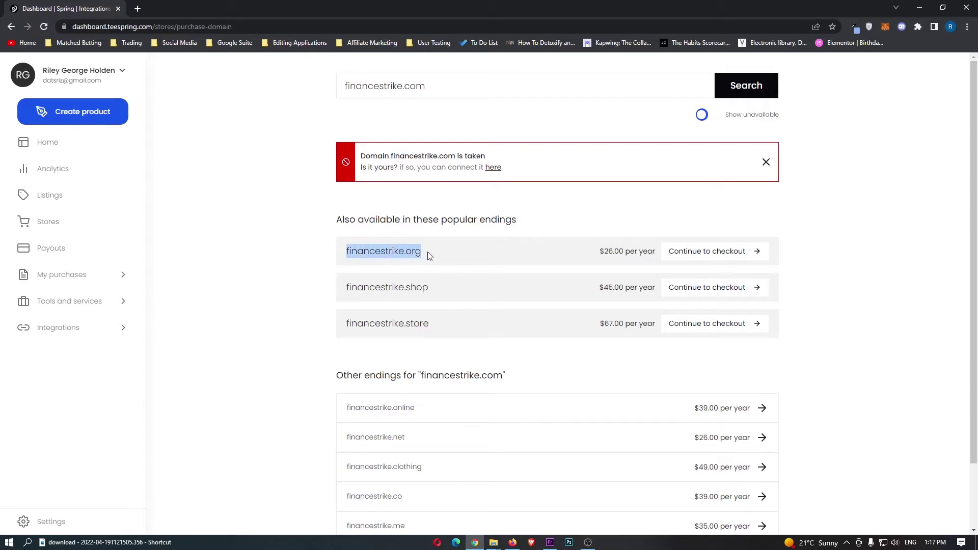
pyautogui.click(483, 264)
pyautogui.click(712, 260)
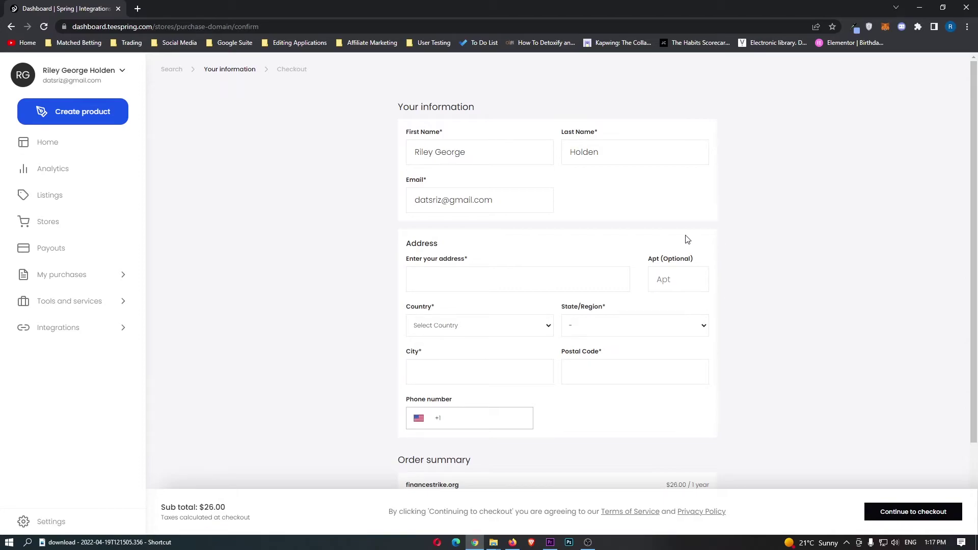
pyautogui.hotkey('alt', 'Left')
pyautogui.hotkey('alt', 'Left')
pyautogui.hotkey('alt', 'Left')
pyautogui.hotkey('alt', 'Right')
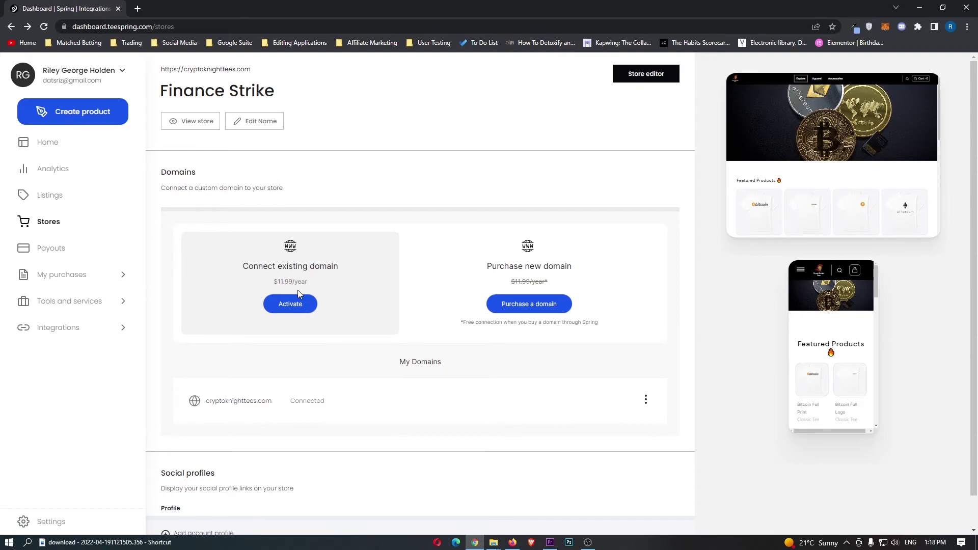
pyautogui.click(292, 306)
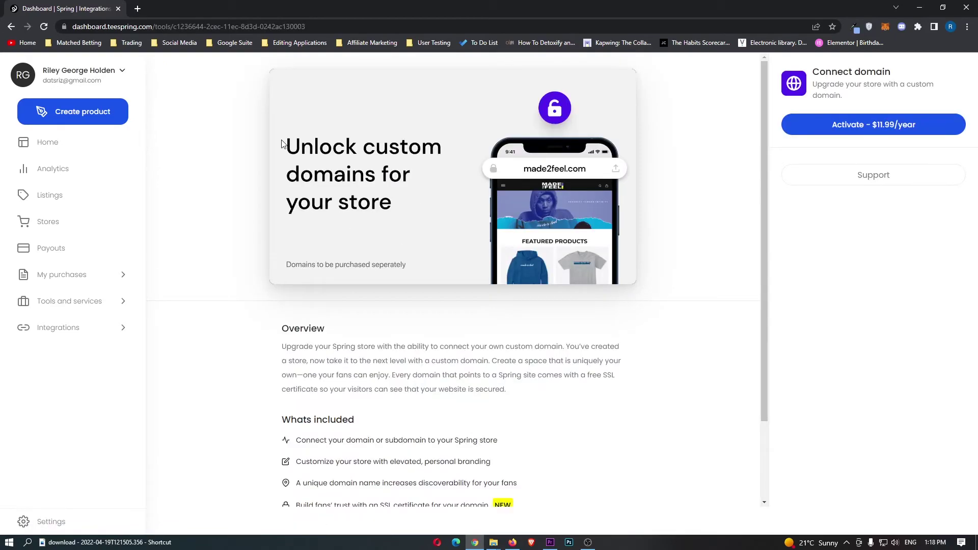
pyautogui.scroll(-2, 375, 180)
pyautogui.scroll(2, 374, 181)
pyautogui.click(808, 130)
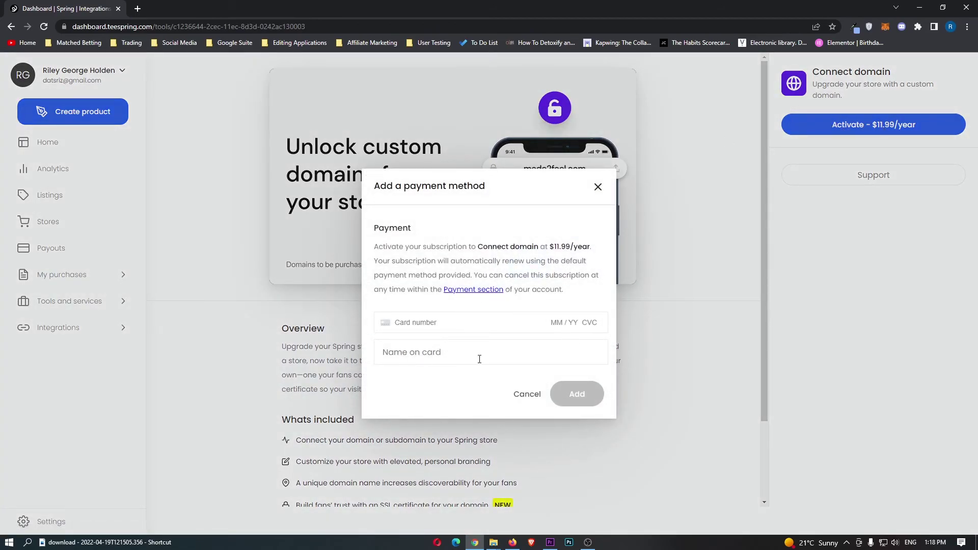
pyautogui.click(598, 188)
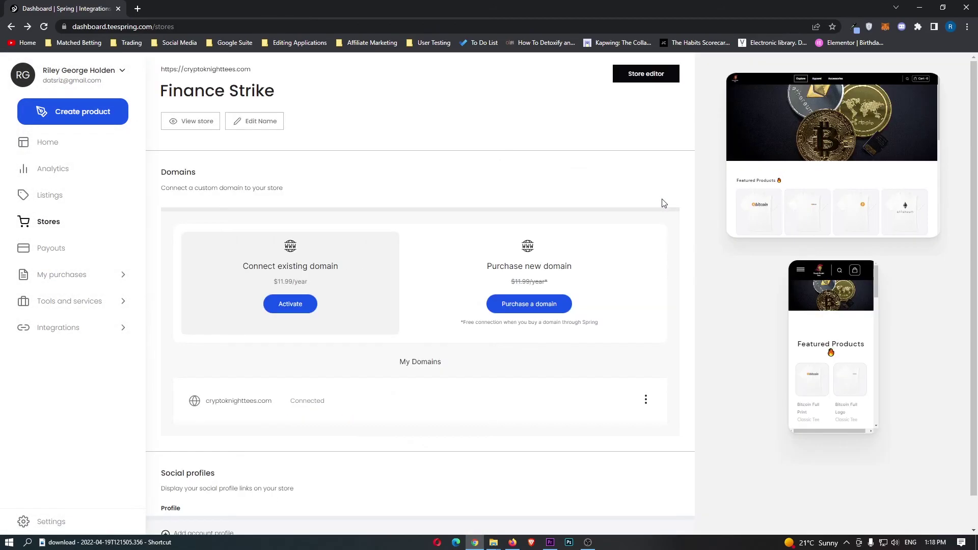